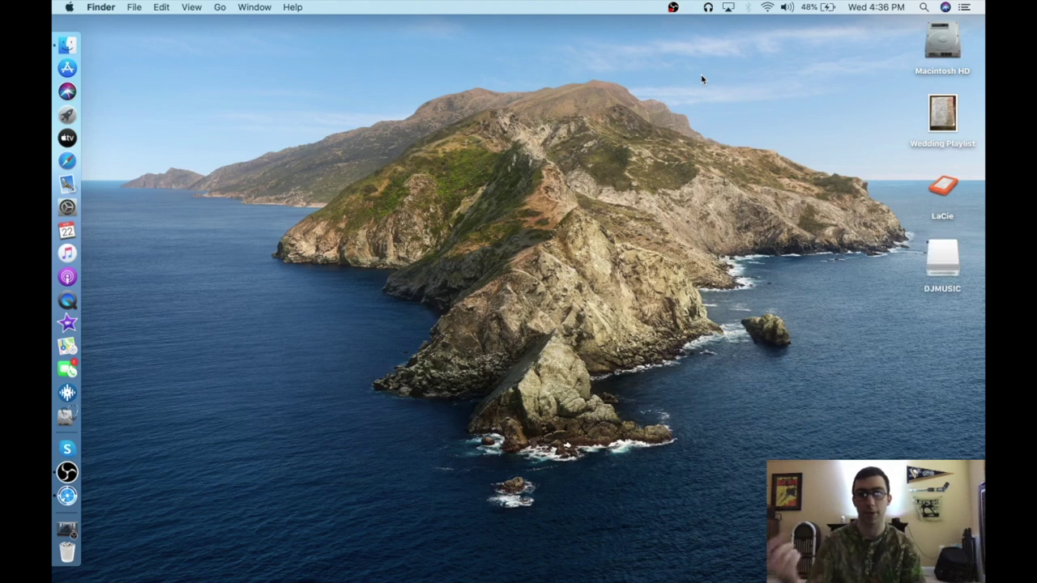
# - Open the DJMUSIC drive and move the old Baby Shark file to the Trash
pyautogui.doubleClick(929, 259)
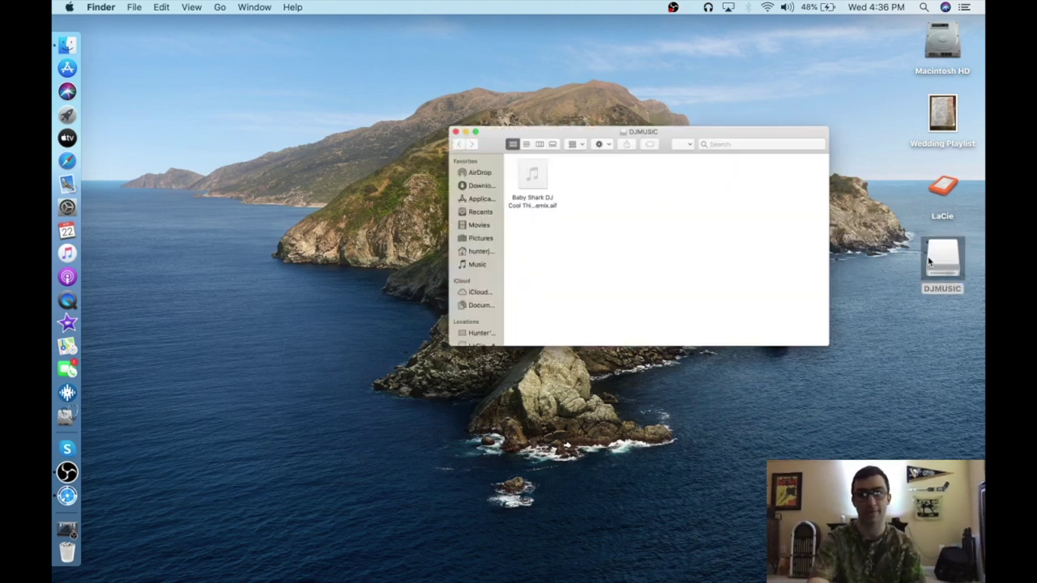
pyautogui.moveTo(472, 248); pyautogui.dragTo(358, 124)
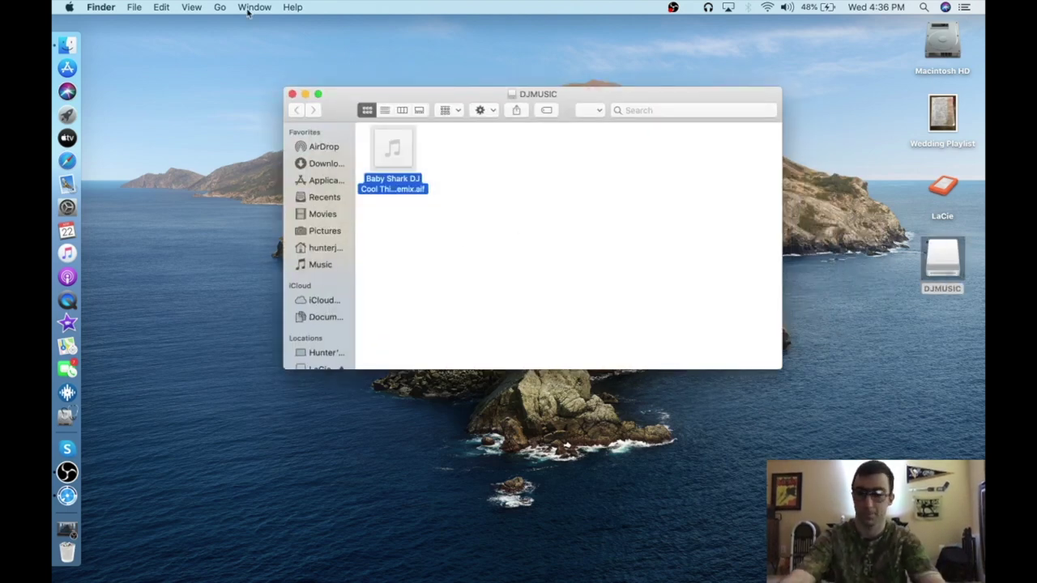
pyautogui.press('super+BackSpace')
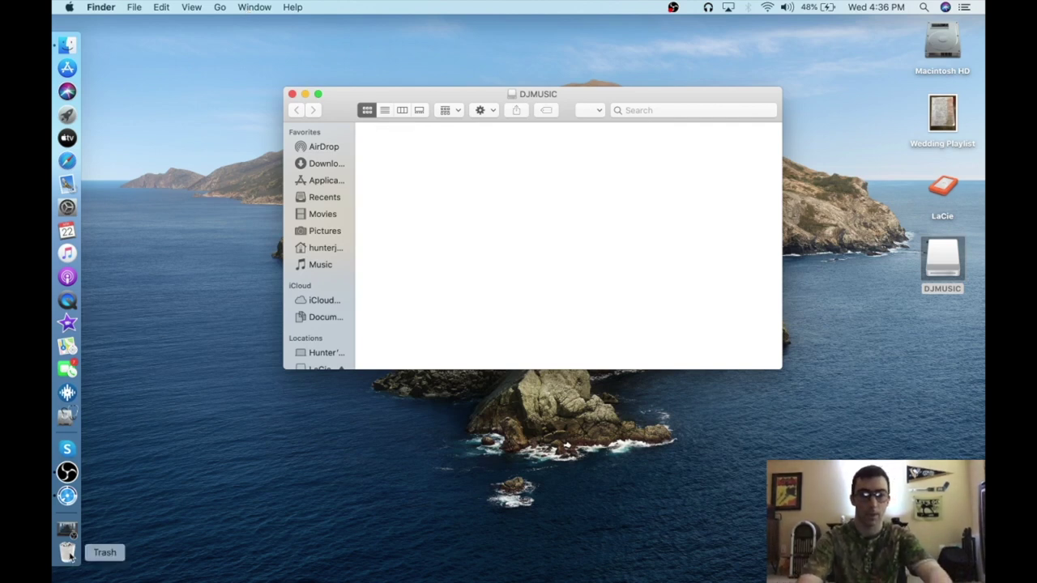
# - Empty the Trash permanently, close the DJMUSIC window, and return to Serato DJ Pro
pyautogui.rightClick(69, 554)
pyautogui.click(132, 560)
pyautogui.click(621, 215)
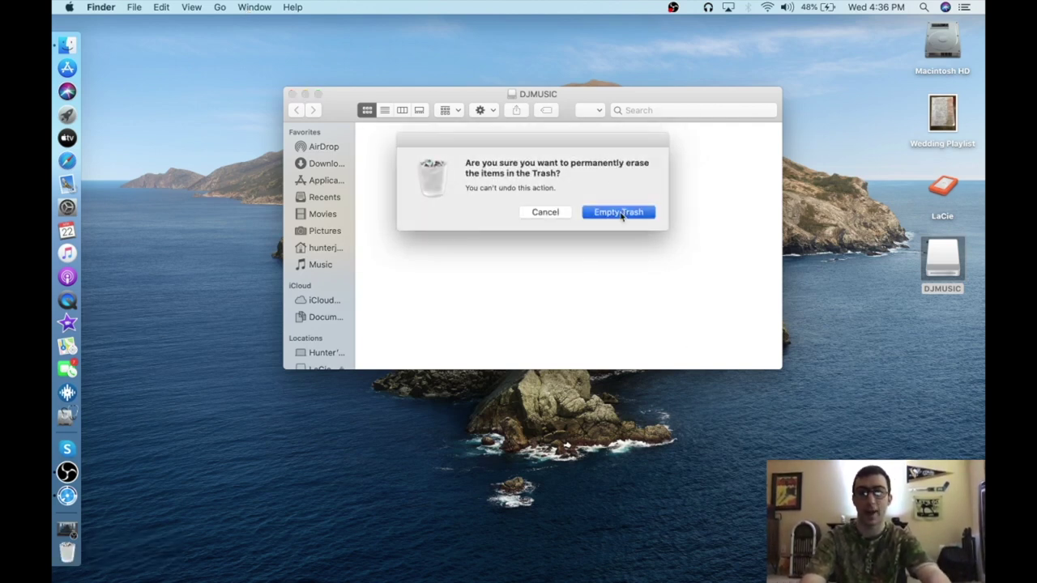
pyautogui.click(292, 95)
pyautogui.click(69, 392)
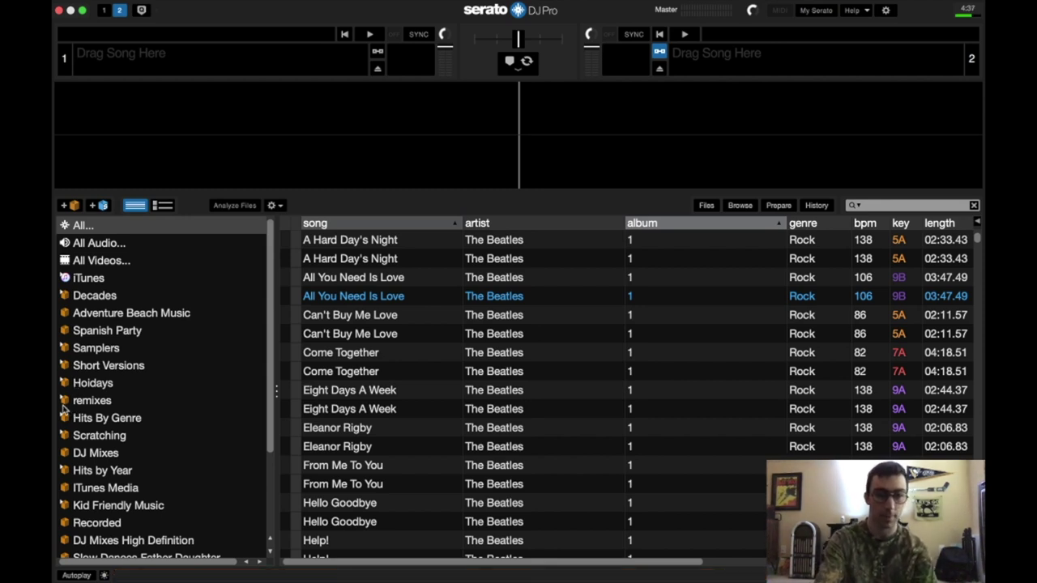
# - Browse the Crossfader MUSIC PACK crate and its House subcrate, then collapse it
pyautogui.scroll(-3, 65, 409)
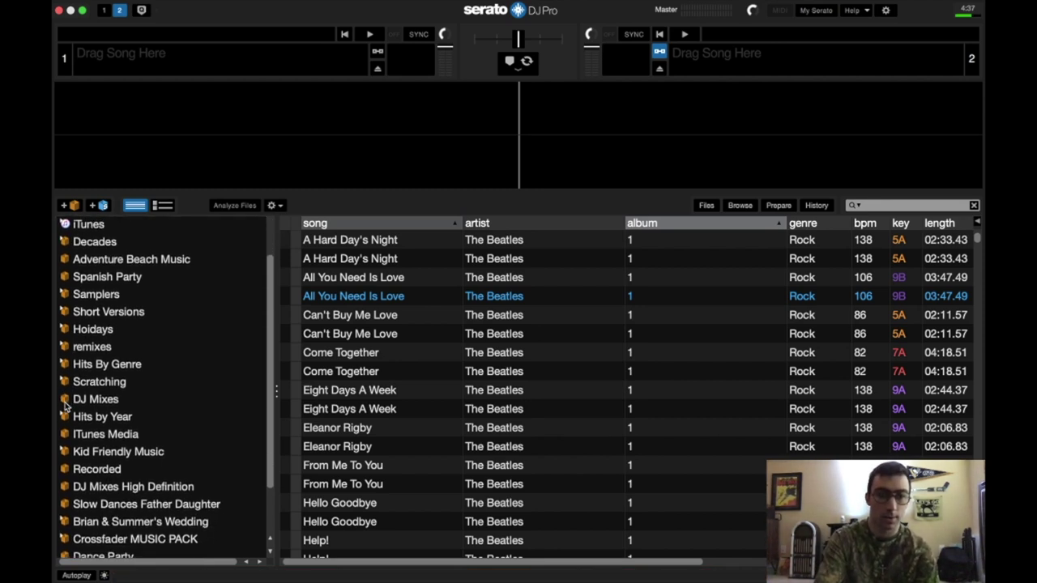
pyautogui.scroll(-2, 65, 409)
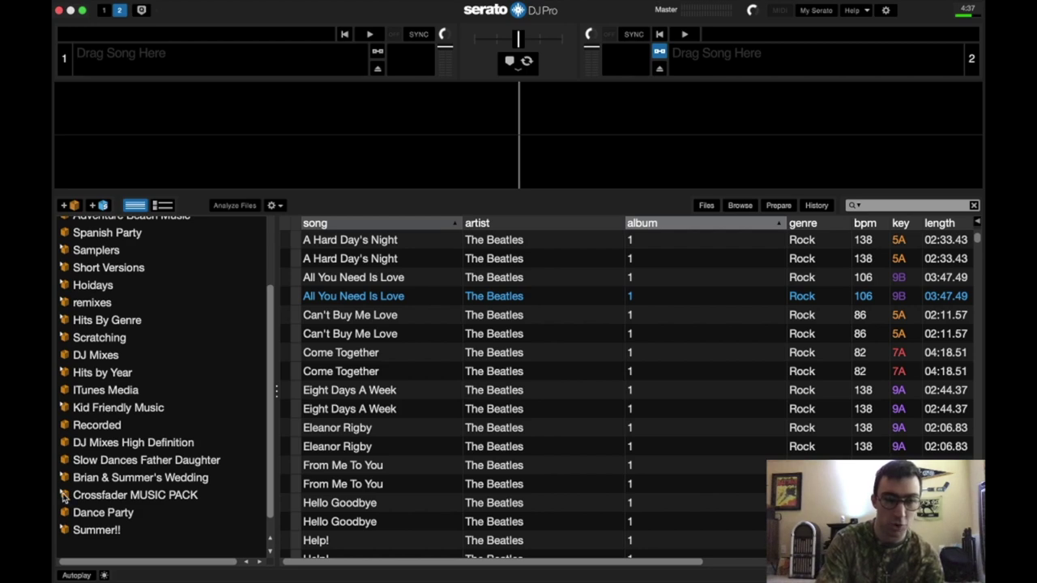
pyautogui.click(65, 497)
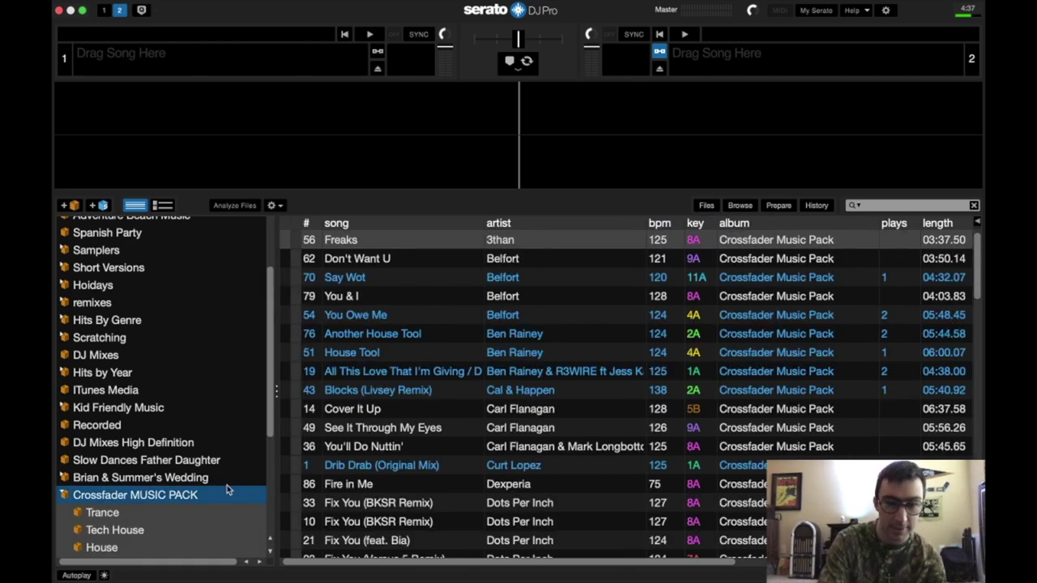
pyautogui.scroll(-3, 146, 512)
pyautogui.click(138, 494)
pyautogui.scroll(-5, 366, 481)
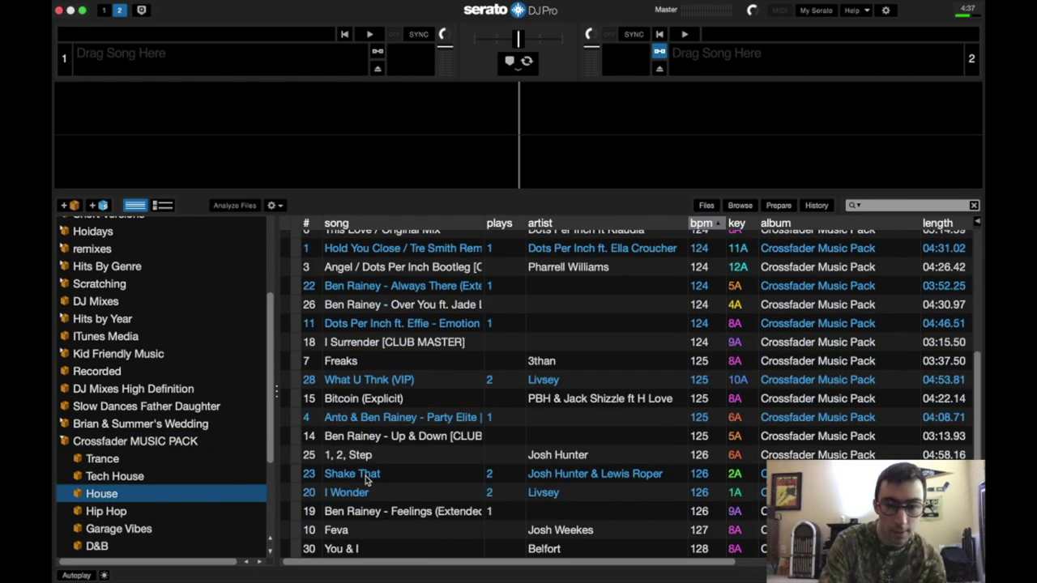
pyautogui.scroll(5, 366, 480)
pyautogui.click(64, 441)
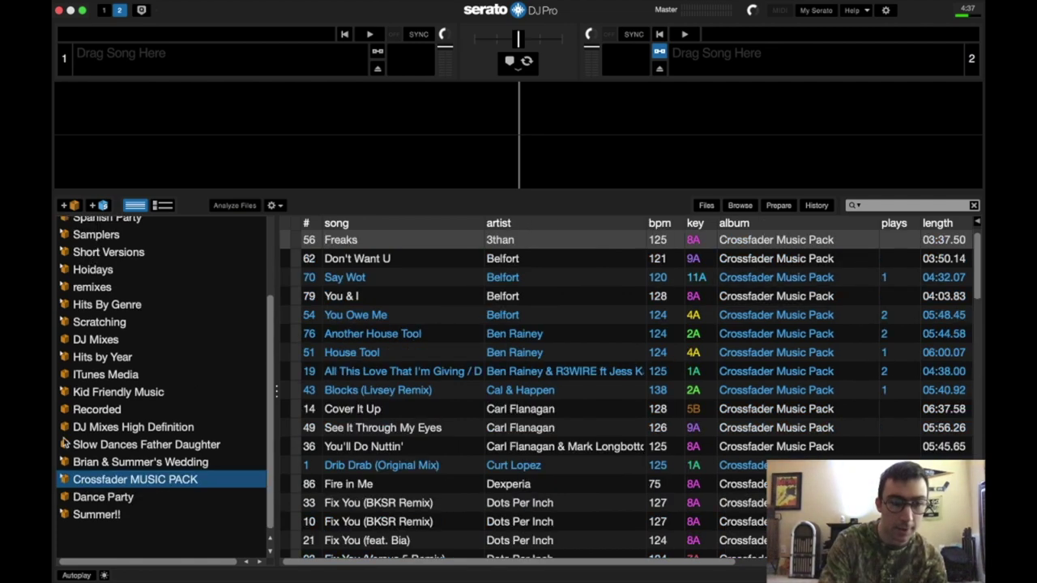
pyautogui.scroll(1, 67, 393)
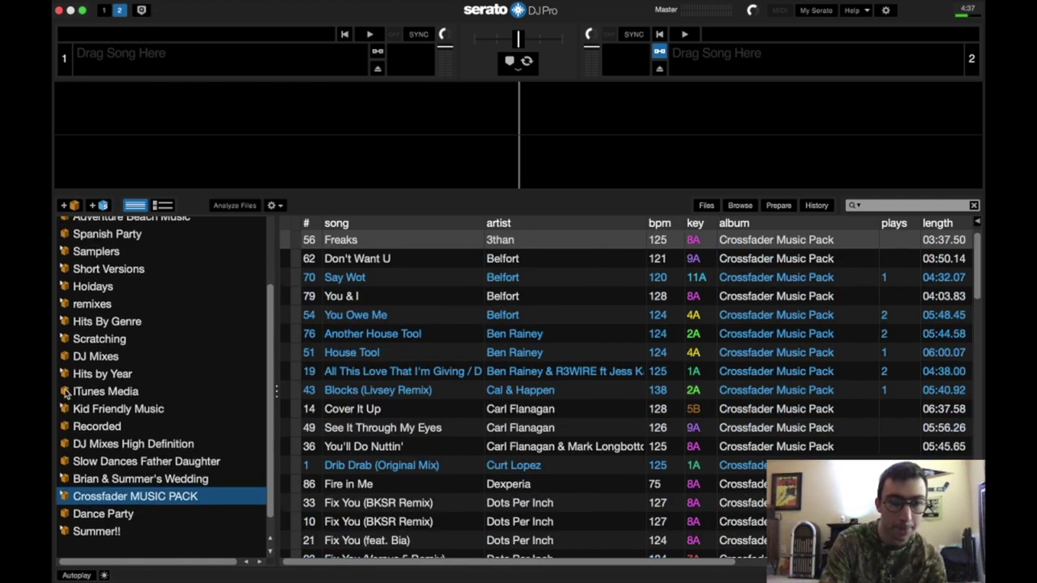
pyautogui.scroll(2, 66, 394)
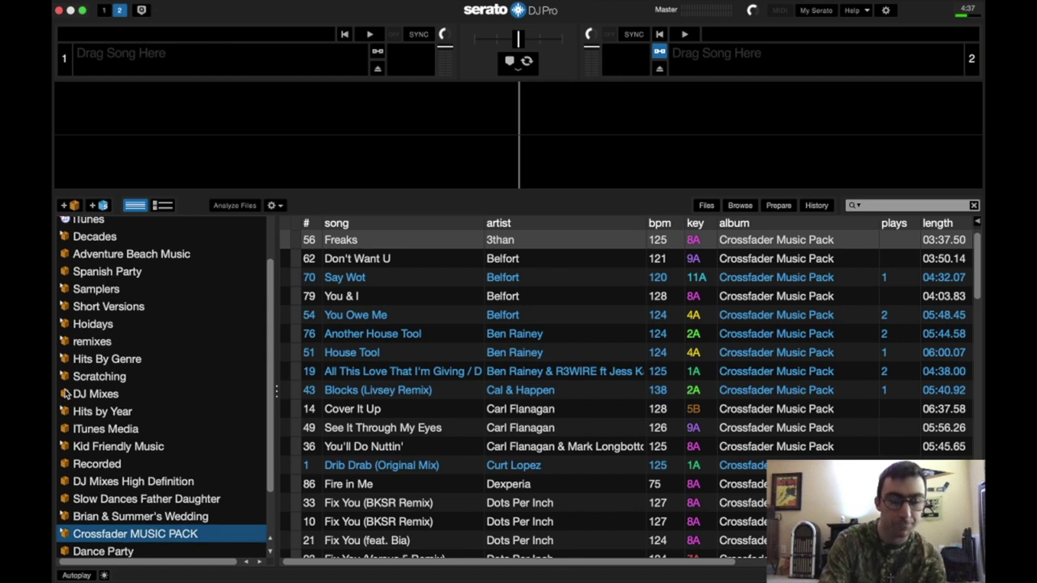
pyautogui.scroll(1, 66, 394)
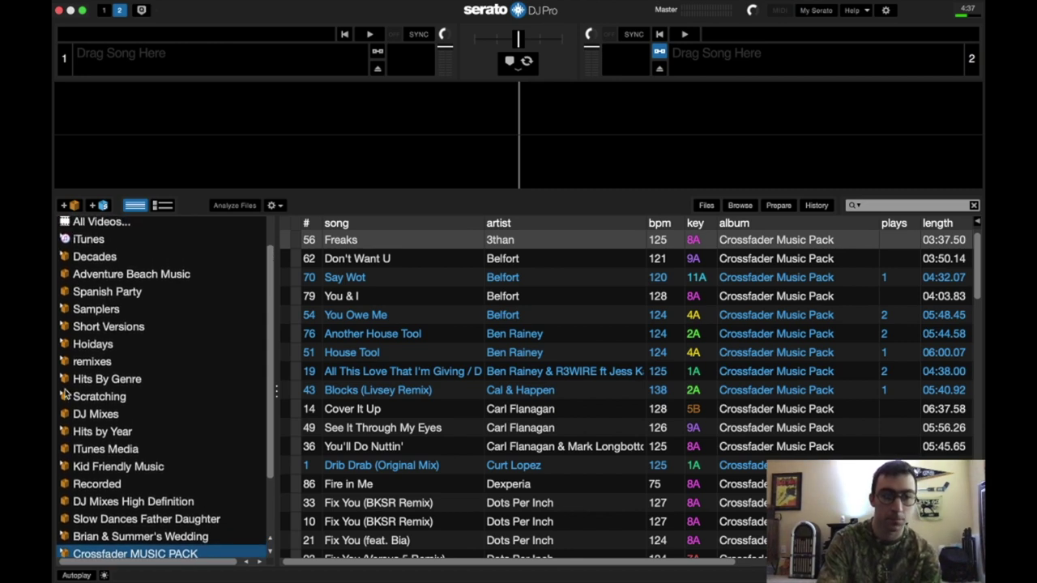
pyautogui.scroll(2, 66, 389)
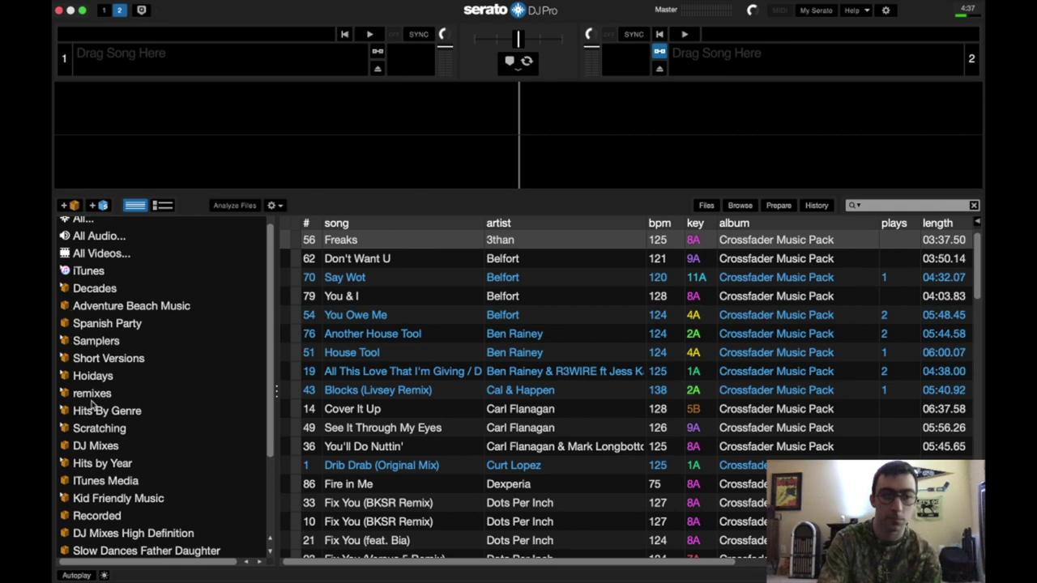
pyautogui.scroll(-5, 93, 397)
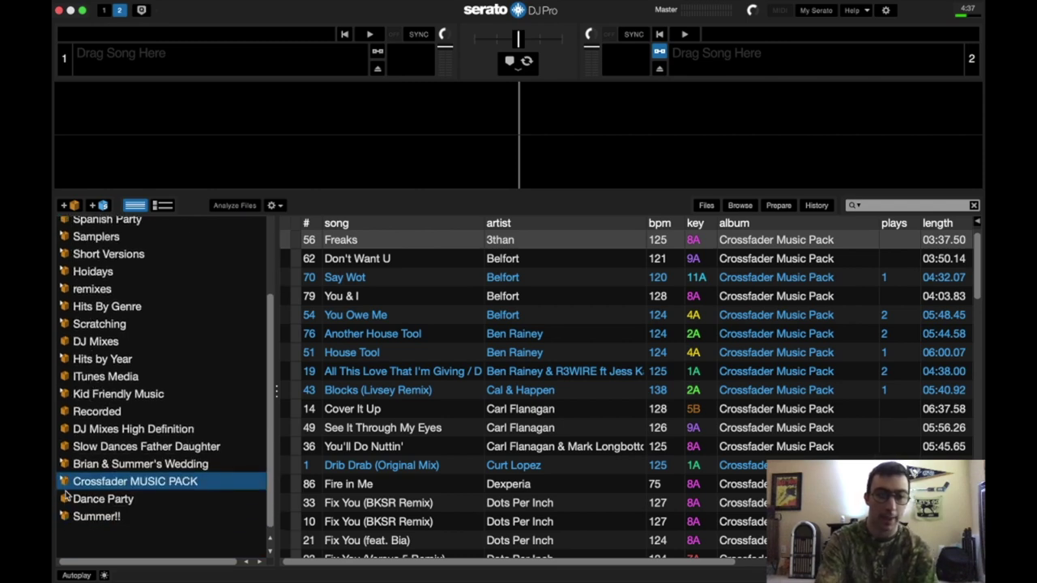
# - Expand Kid Friendly Music and show the Kids Hip Hop & R&B & Rap tracks
pyautogui.click(65, 394)
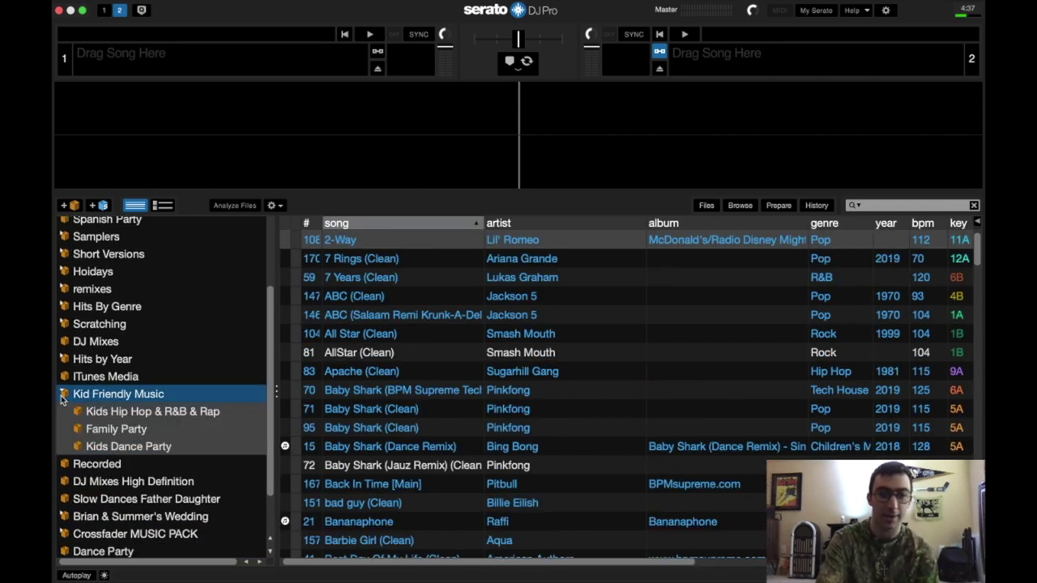
pyautogui.click(150, 417)
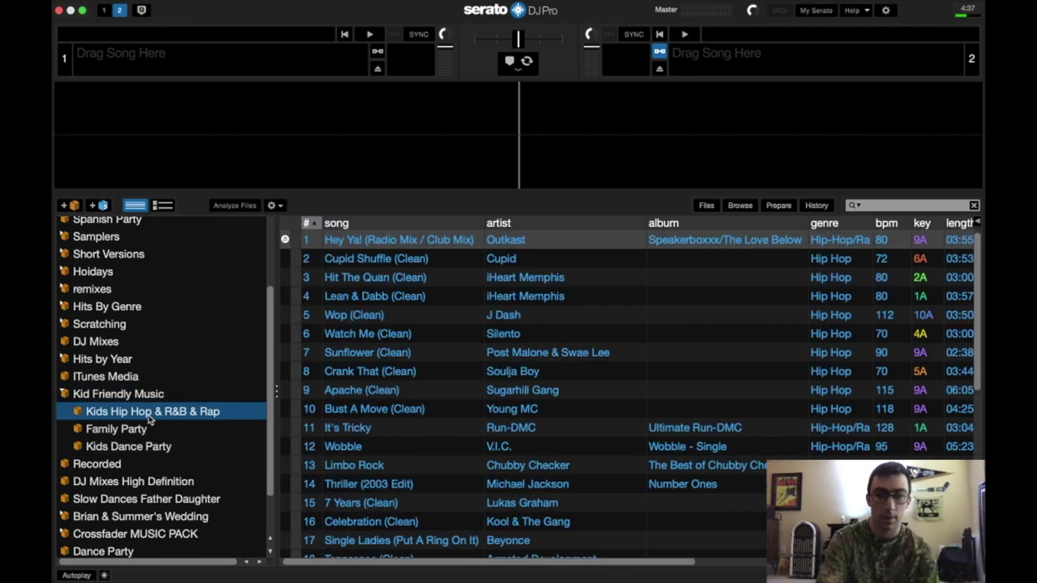
pyautogui.scroll(-8, 405, 388)
pyautogui.scroll(8, 408, 390)
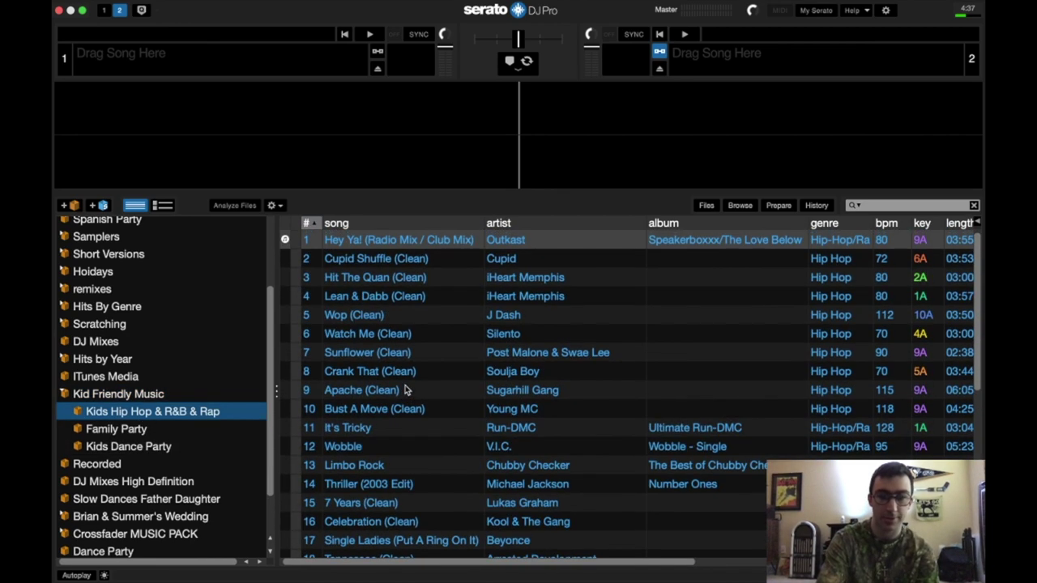
# - Check Family Party and Kids Dance Party, then return to Kids Hip Hop and select Hey Ya!
pyautogui.click(97, 434)
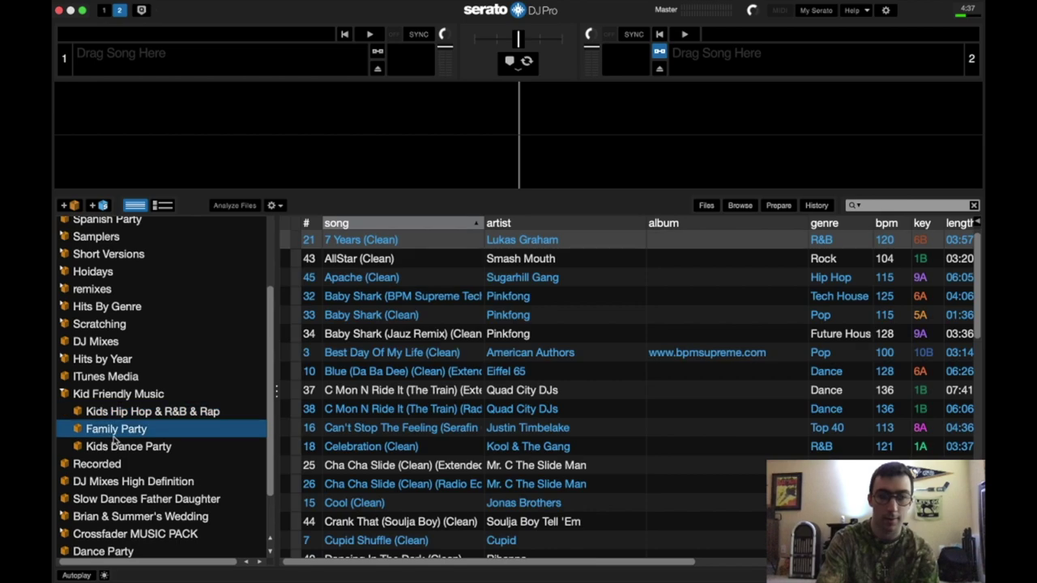
pyautogui.click(128, 447)
pyautogui.scroll(-15, 364, 455)
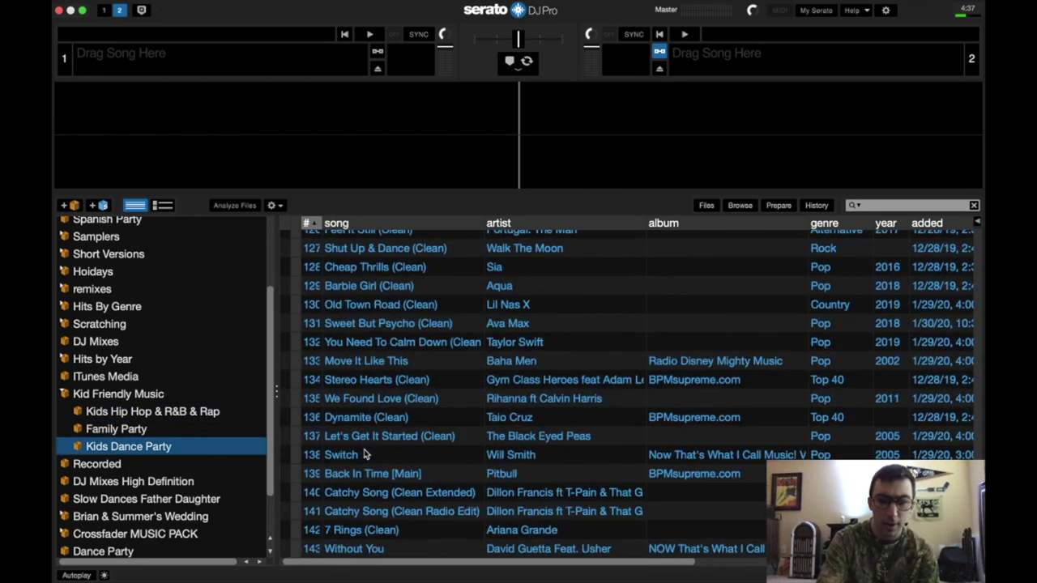
pyautogui.scroll(15, 365, 455)
pyautogui.click(150, 412)
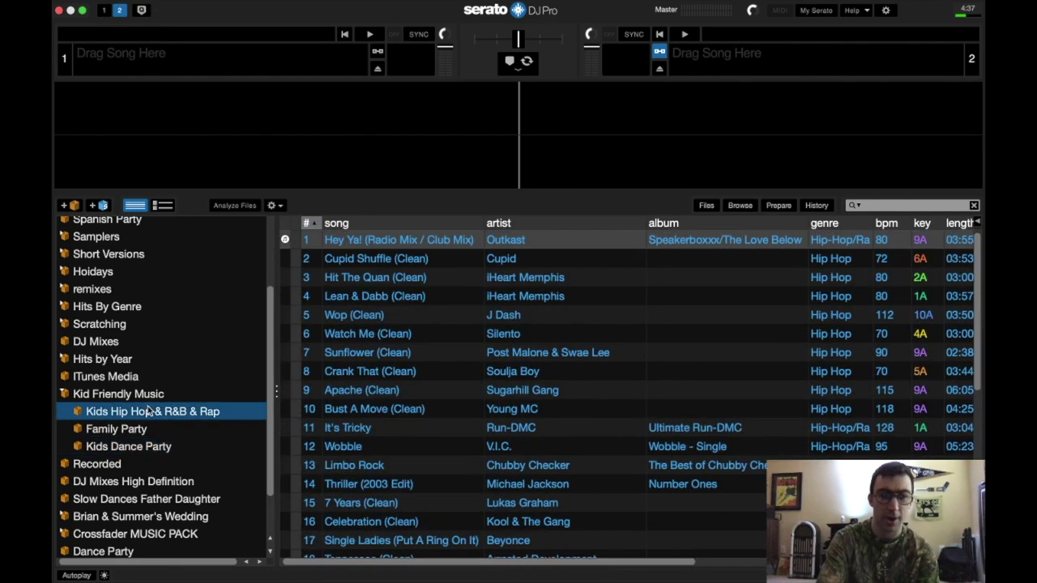
pyautogui.click(379, 240)
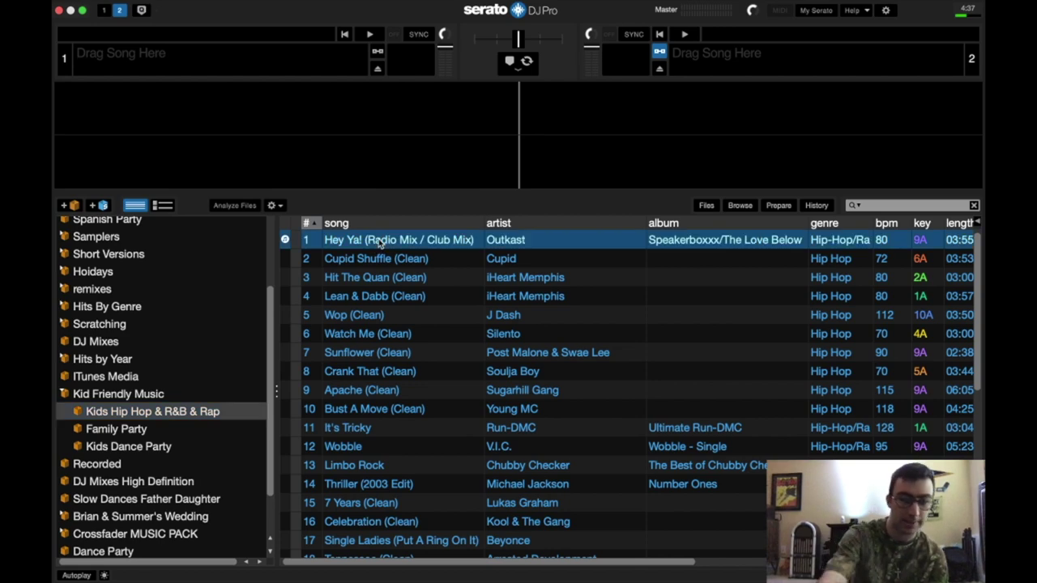
# - Select all Kids Hip Hop & R&B & Rap tracks and copy them onto DJMUSIC in the Files panel
pyautogui.press('super+a')
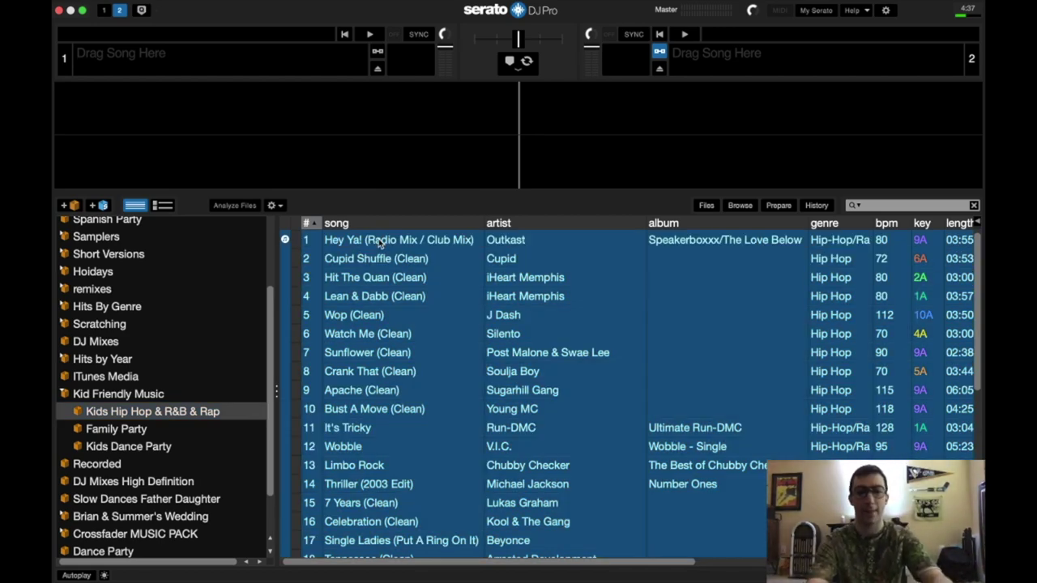
pyautogui.moveTo(373, 240); pyautogui.dragTo(415, 234)
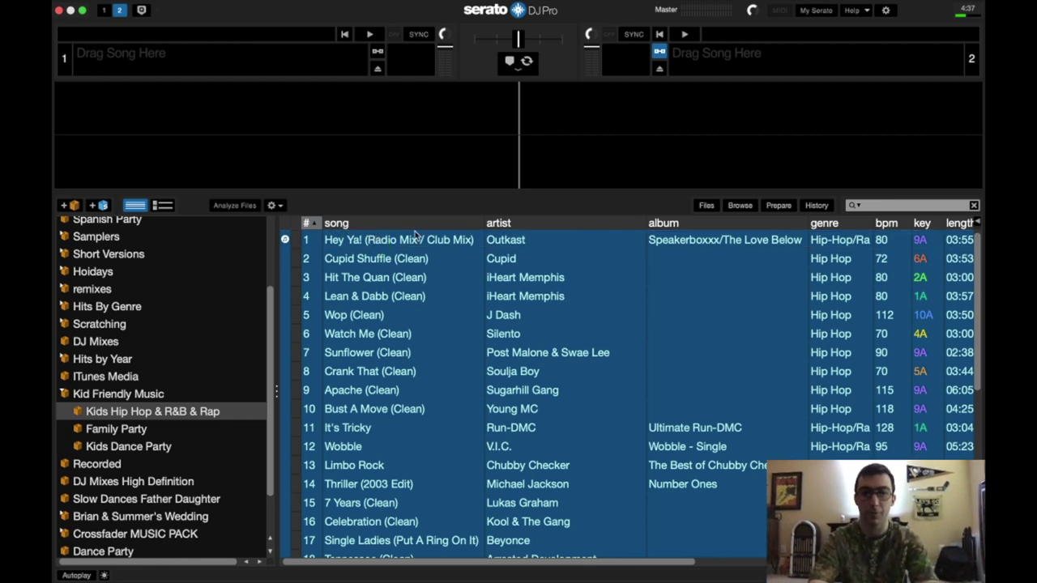
pyautogui.click(706, 207)
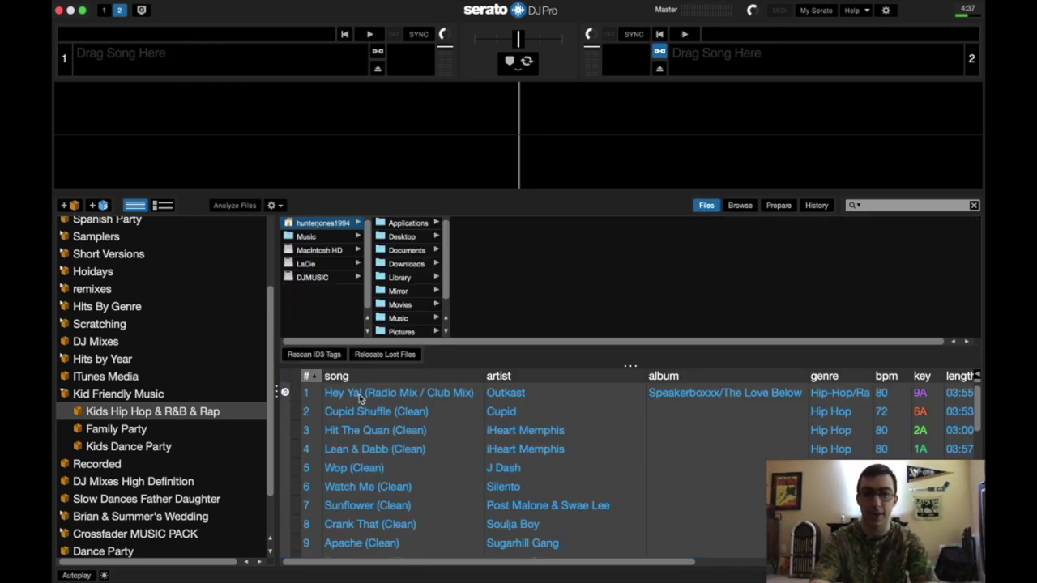
pyautogui.press('super+a')
pyautogui.moveTo(362, 399); pyautogui.dragTo(323, 278)
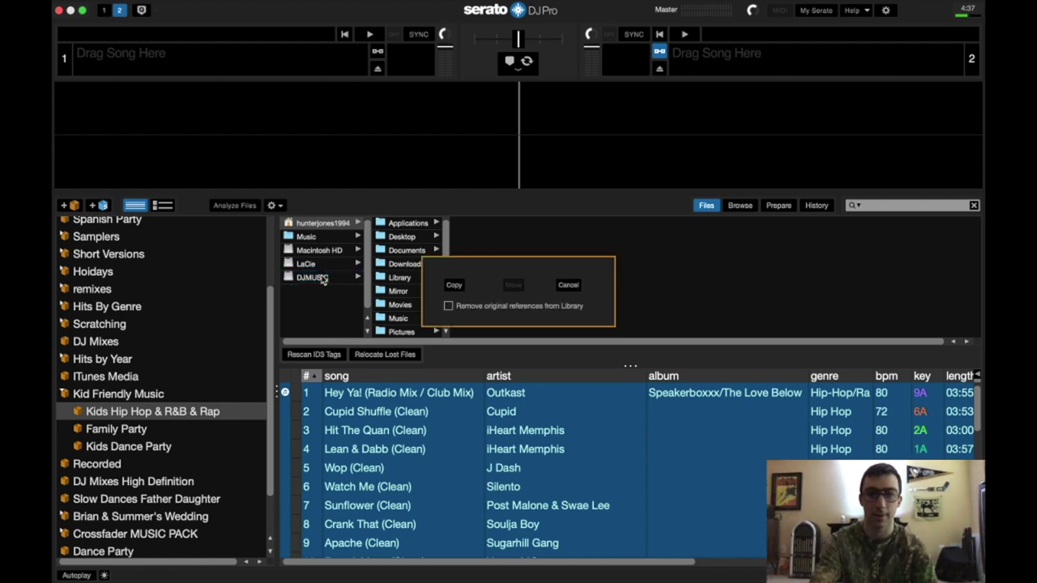
pyautogui.click(458, 286)
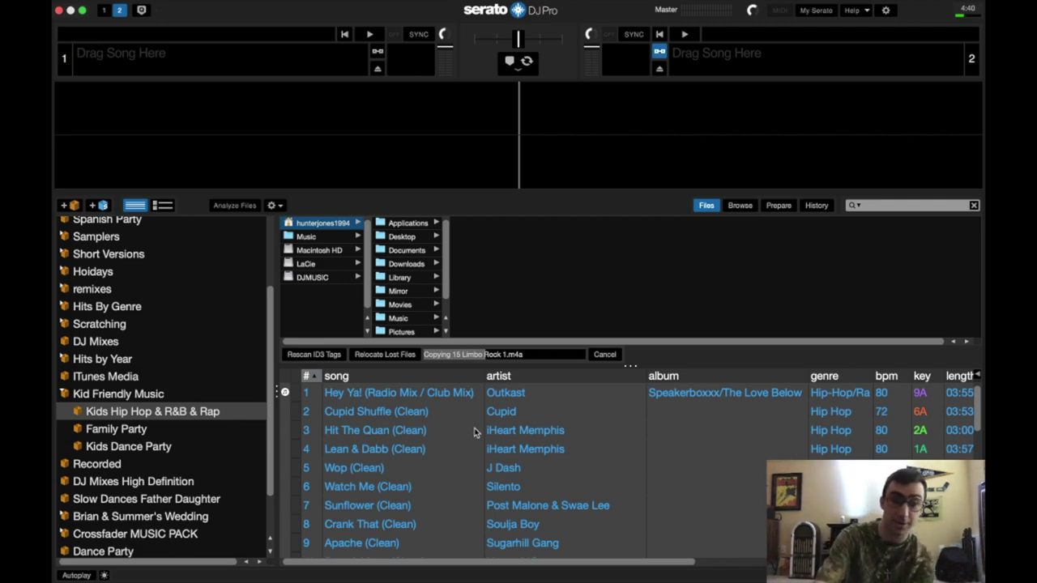
# - Scroll the track list while the copy advances to Lukas Graham - 7 Years (Clean).mp3
pyautogui.scroll(-8, 476, 434)
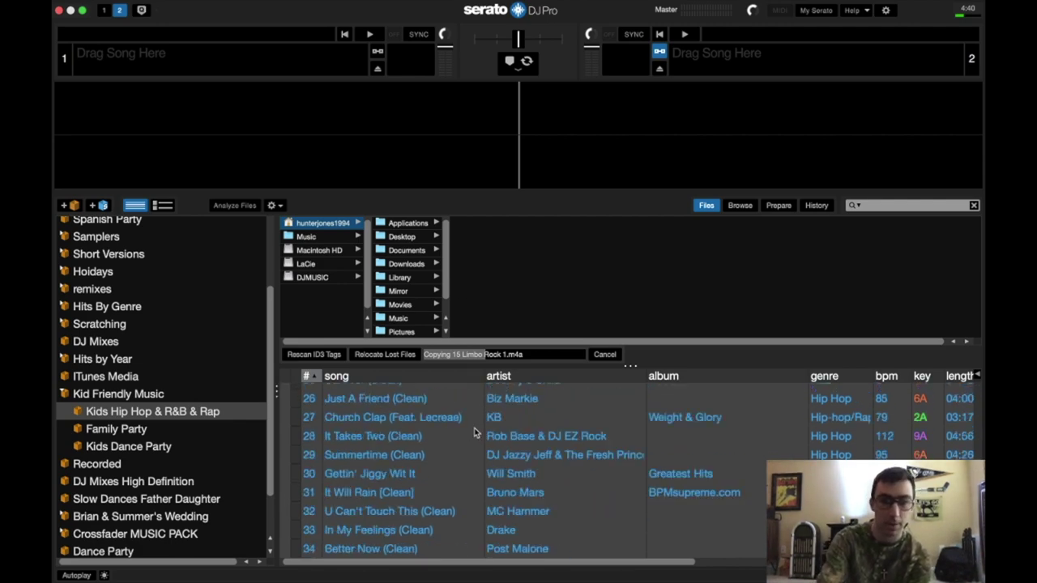
pyautogui.scroll(8, 476, 434)
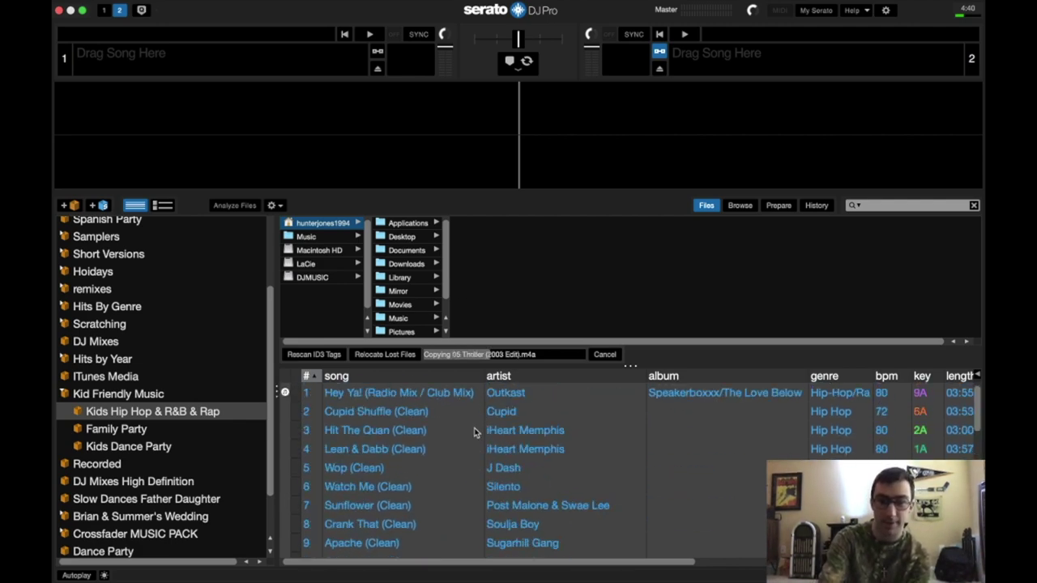
pyautogui.scroll(-8, 476, 433)
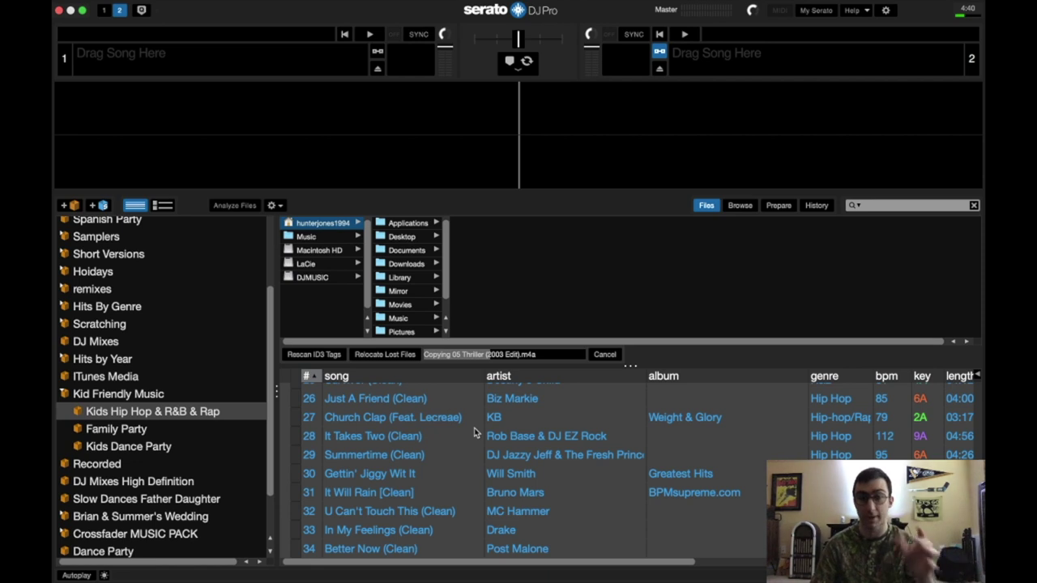
pyautogui.scroll(8, 474, 433)
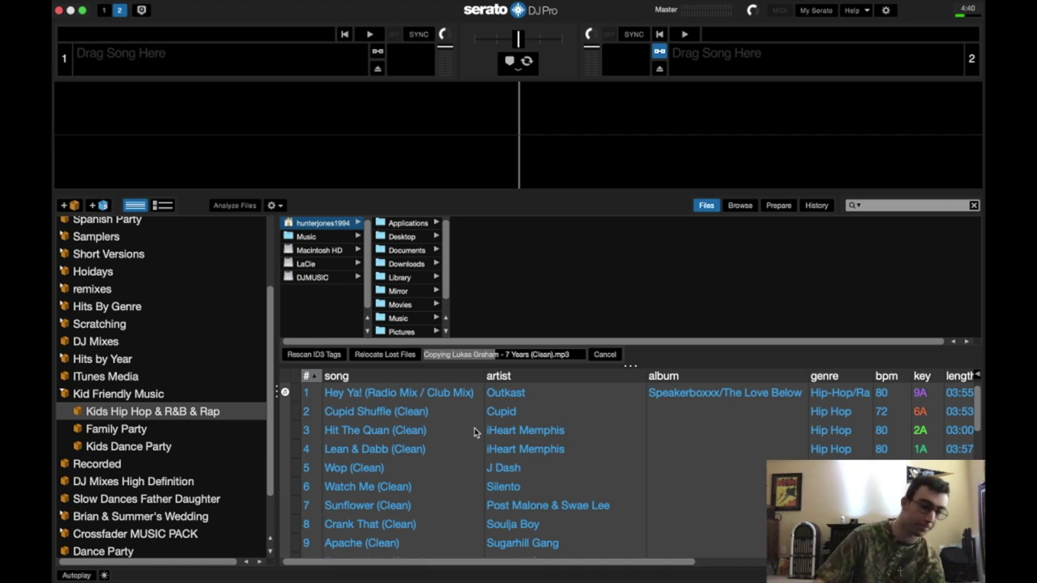
# - List the DJMUSIC drive's files under LaCie in the Files panel and scroll through them
pyautogui.click(297, 267)
pyautogui.click(298, 277)
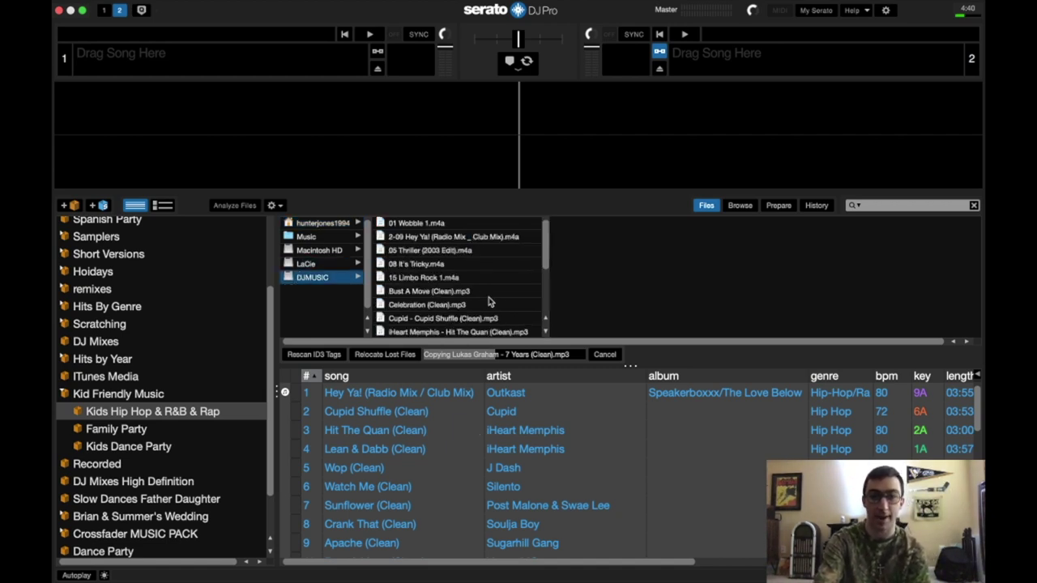
pyautogui.scroll(-5, 490, 301)
pyautogui.scroll(5, 489, 301)
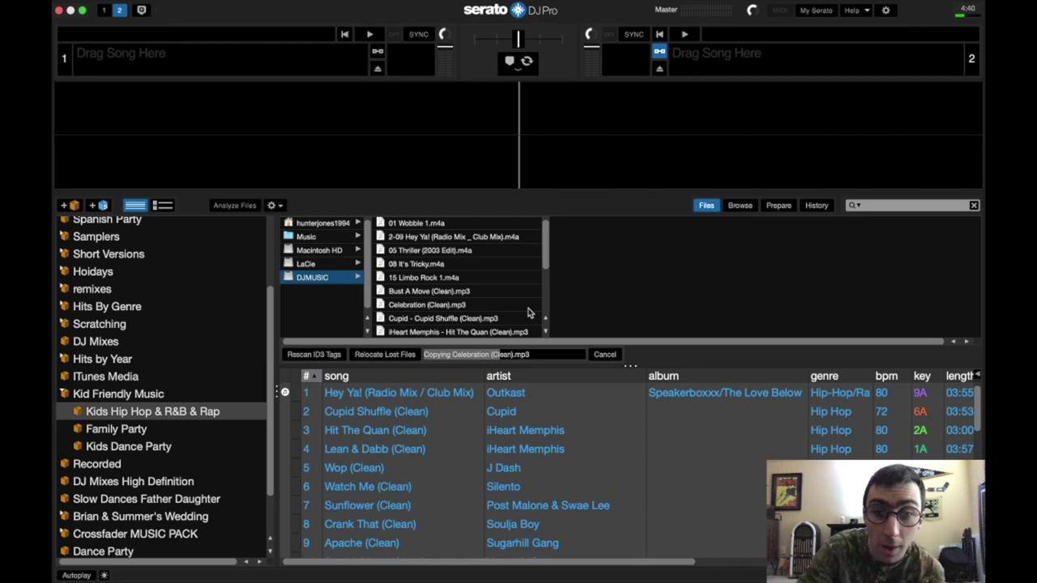
pyautogui.scroll(-5, 527, 313)
pyautogui.scroll(5, 528, 313)
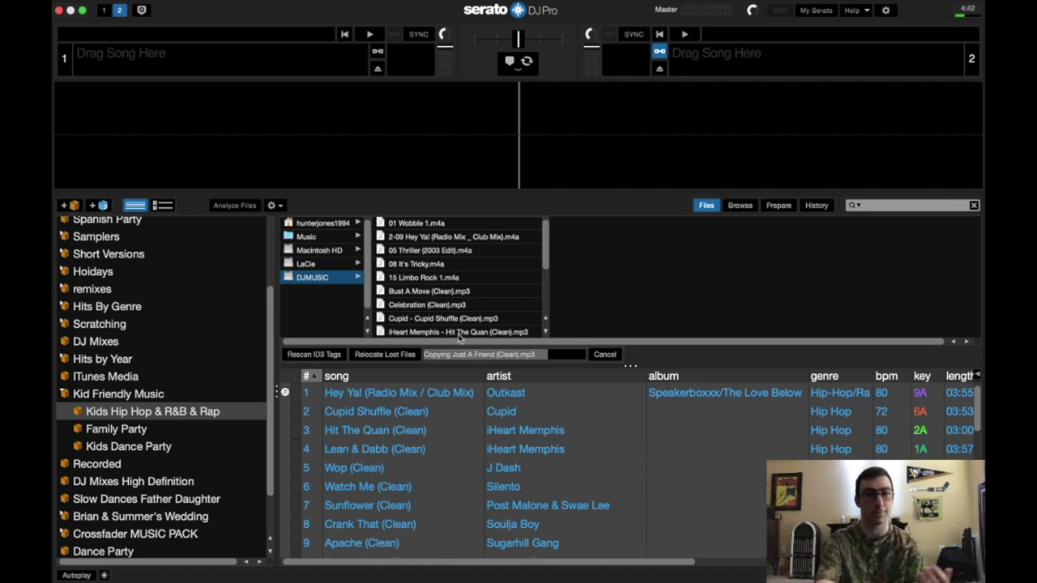
# - Scroll the DJMUSIC file column until copying finishes with Better Now (Clean) 1.mp3
pyautogui.scroll(-5, 458, 332)
pyautogui.scroll(5, 469, 307)
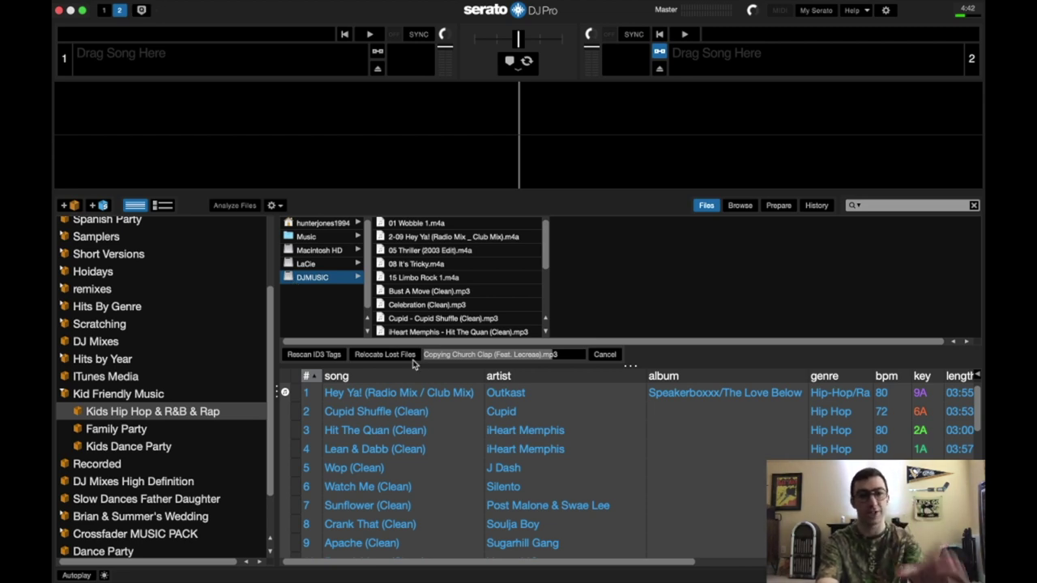
pyautogui.scroll(-10, 411, 466)
pyautogui.scroll(8, 412, 466)
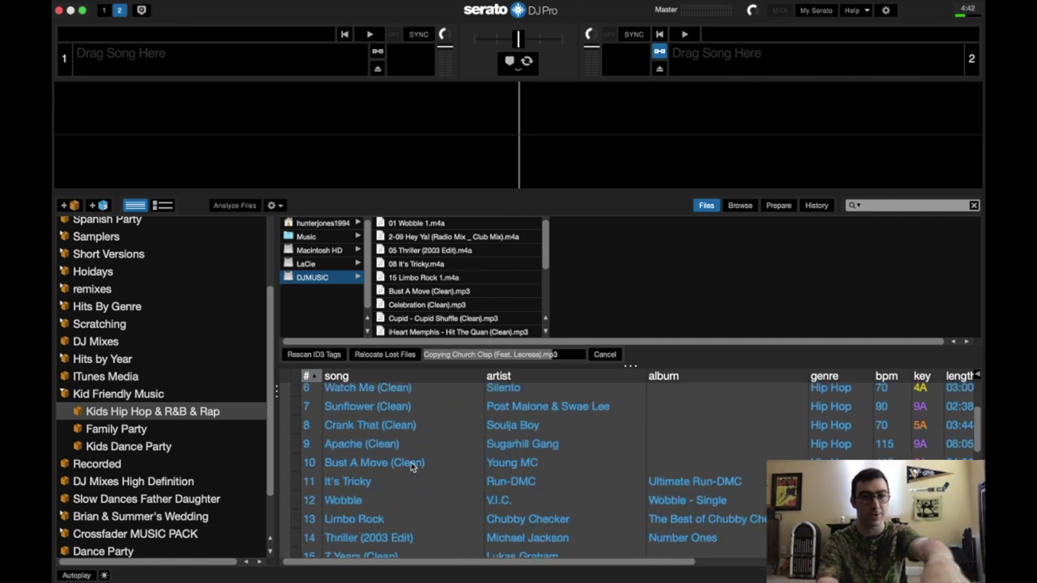
pyautogui.scroll(2, 411, 466)
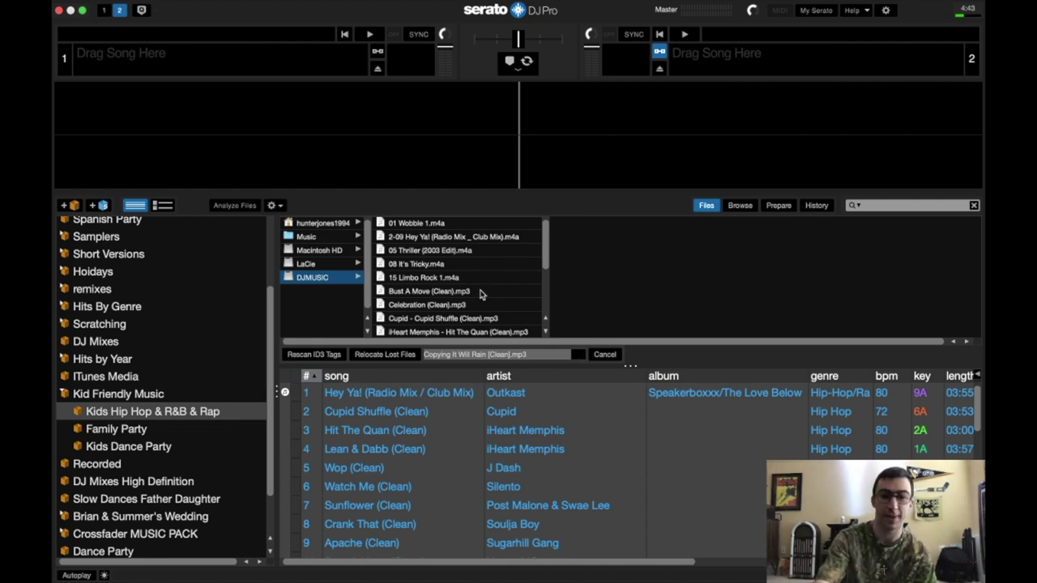
pyautogui.scroll(-4, 481, 294)
pyautogui.scroll(4, 481, 294)
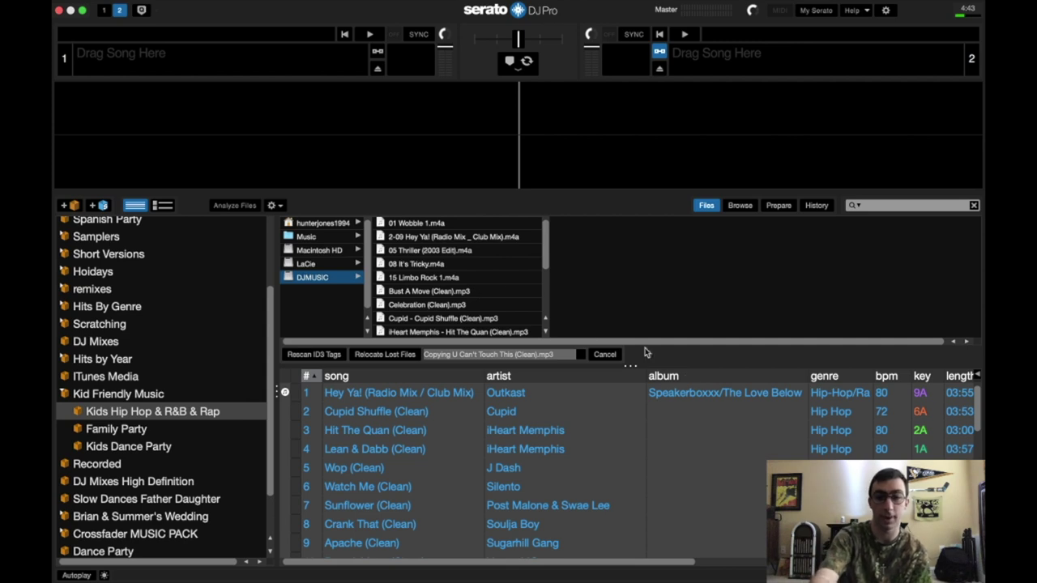
pyautogui.scroll(-8, 611, 504)
pyautogui.scroll(1, 612, 504)
pyautogui.scroll(8, 612, 504)
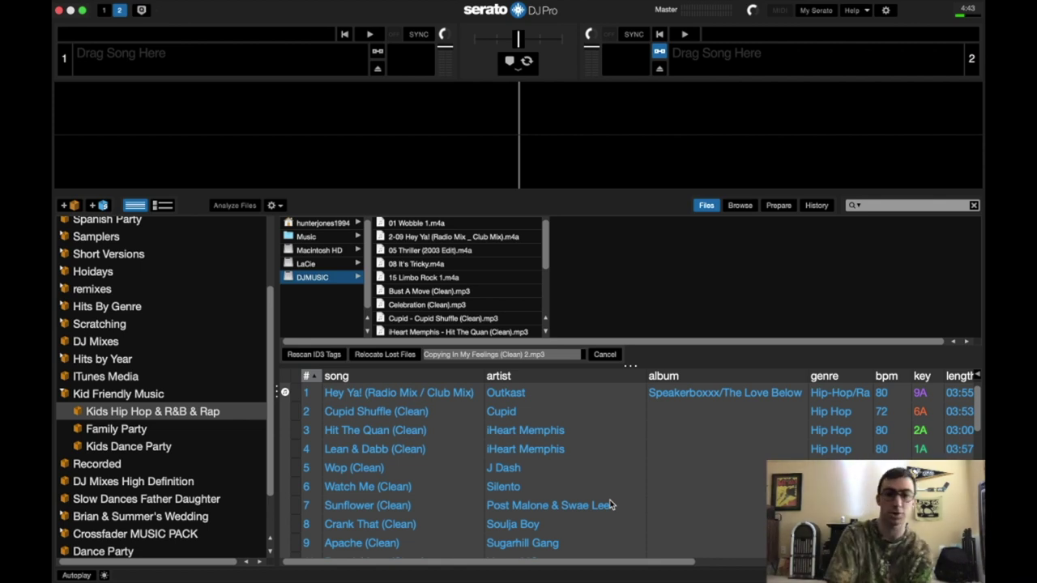
pyautogui.scroll(-4, 468, 316)
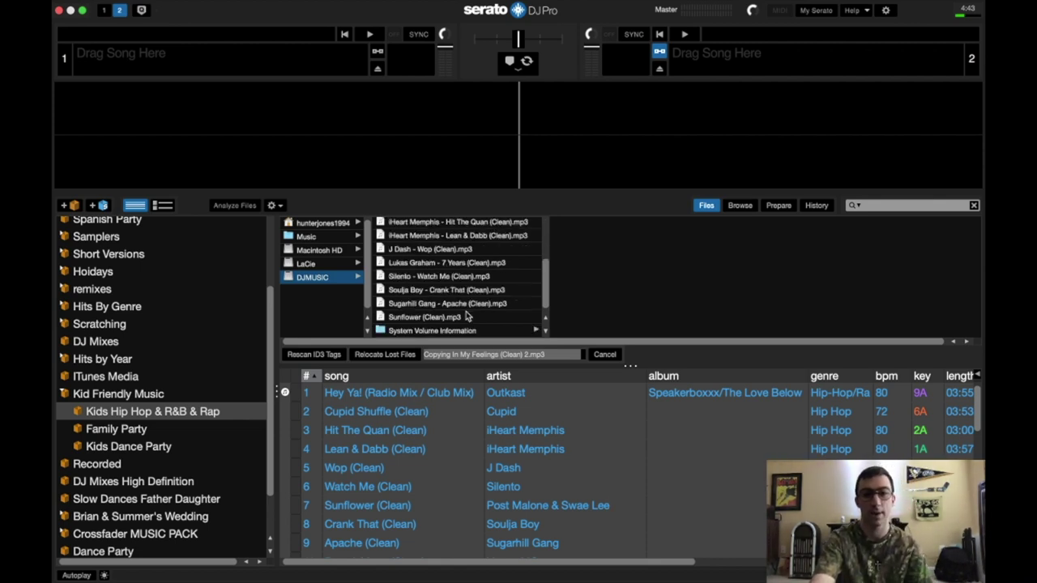
pyautogui.scroll(4, 468, 316)
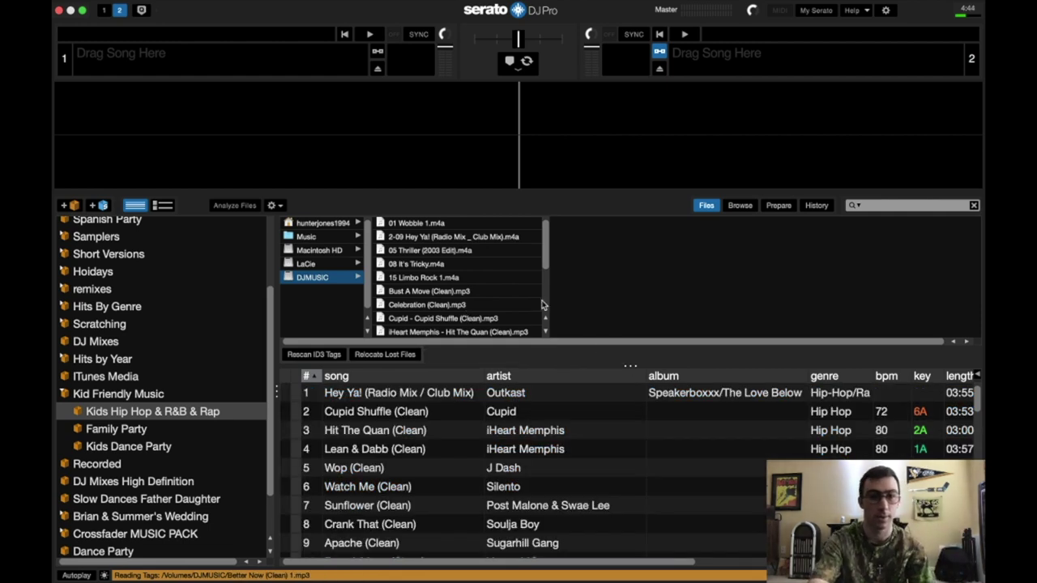
# - Leave full screen and quit Serato DJ Pro, confirming Yes in the Exit dialog
pyautogui.click(543, 305)
pyautogui.scroll(4, 488, 303)
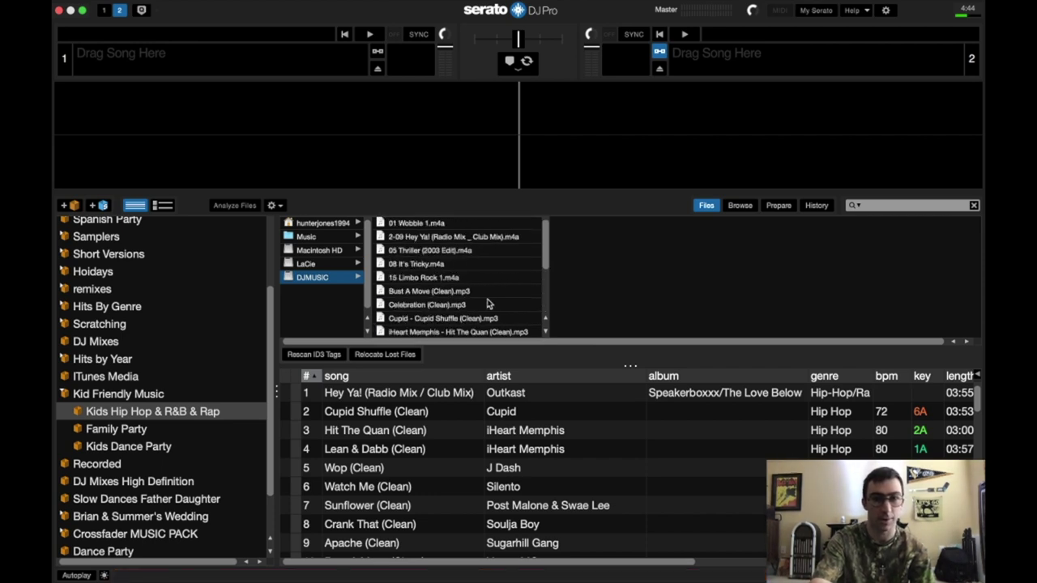
pyautogui.scroll(-5, 488, 303)
pyautogui.scroll(5, 489, 303)
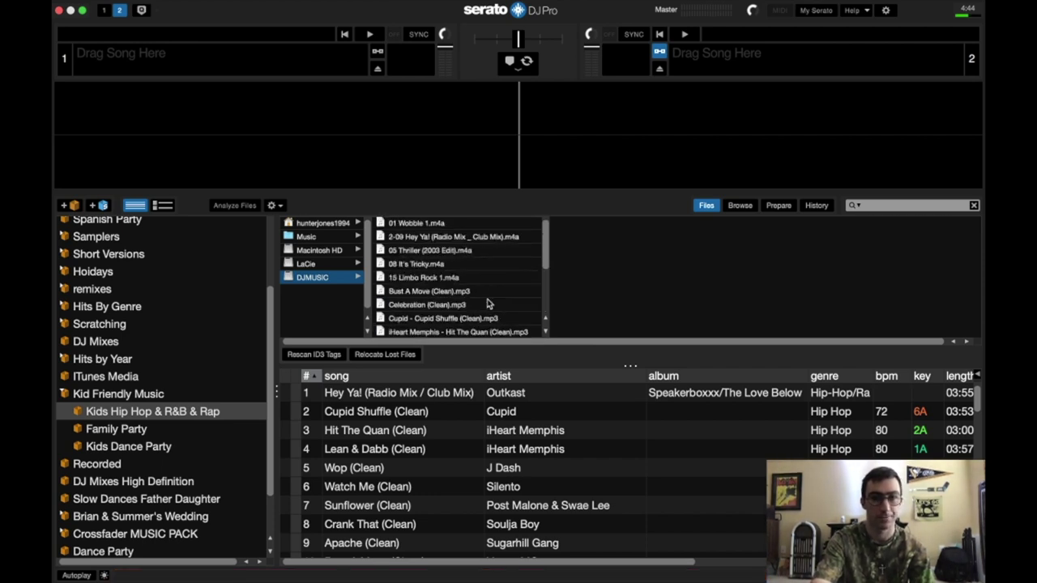
pyautogui.click(83, 15)
pyautogui.click(90, 22)
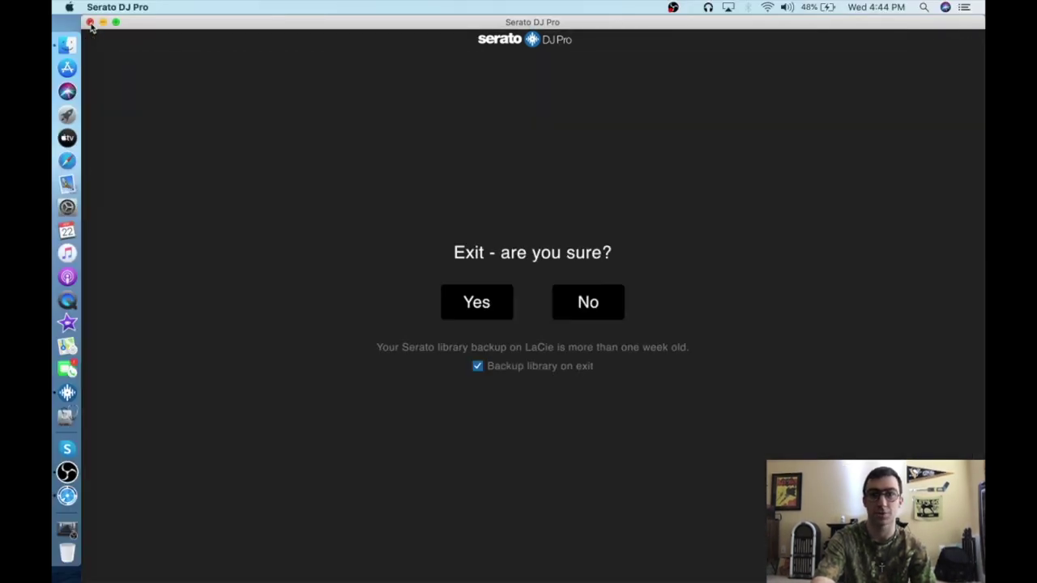
pyautogui.click(478, 301)
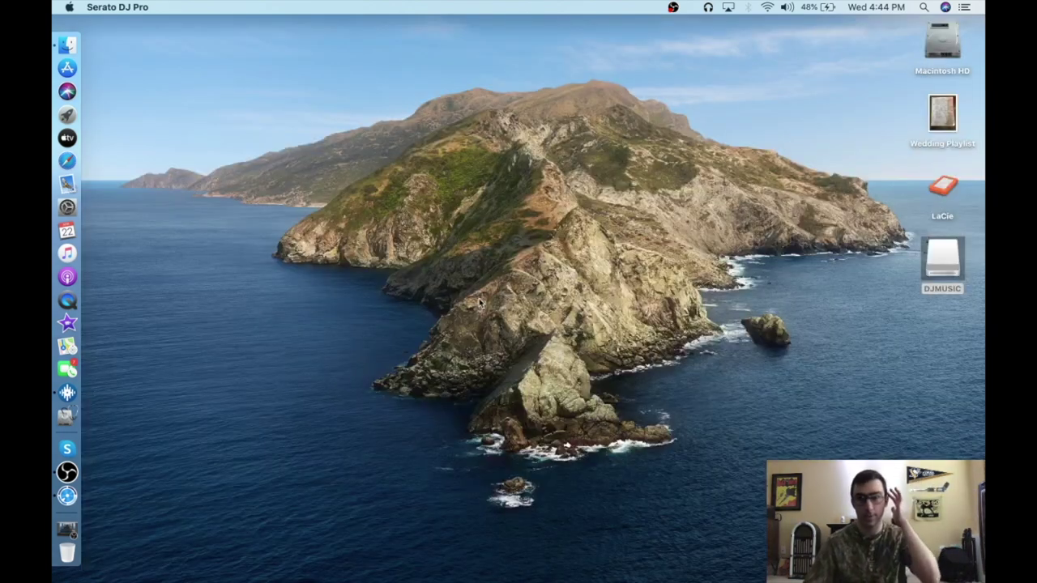
# - Open DJMUSIC, inspect the _Serato_ folder, and review copied songs such as 01 Wobble 1.m4a
pyautogui.doubleClick(943, 264)
pyautogui.scroll(-10, 653, 304)
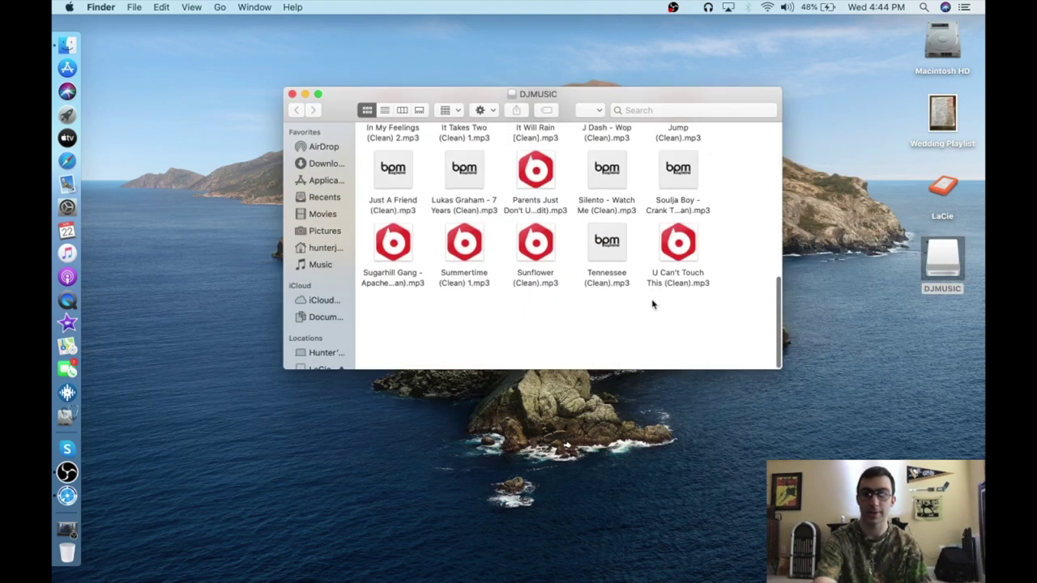
pyautogui.scroll(10, 653, 305)
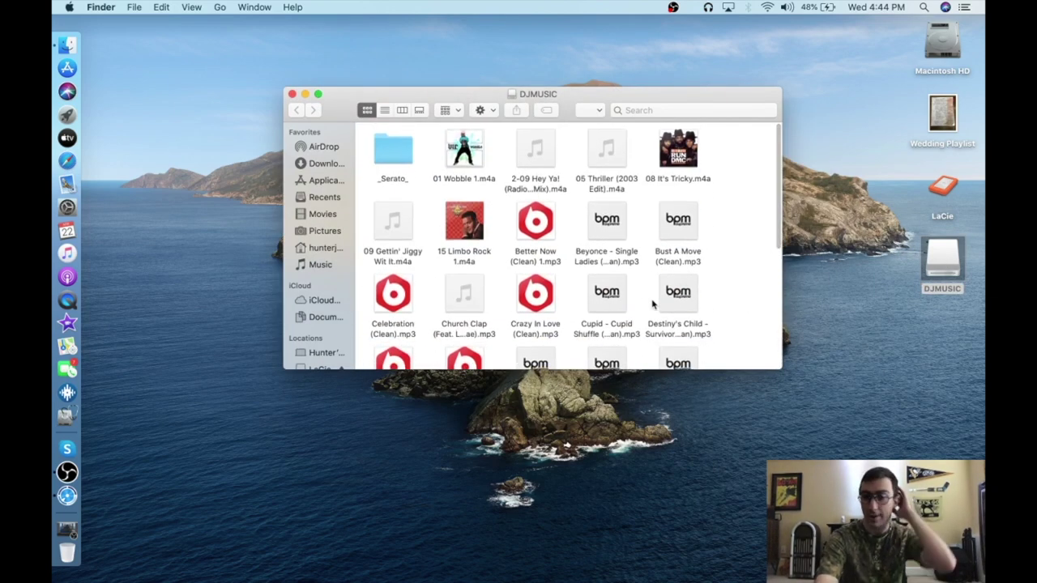
pyautogui.doubleClick(383, 167)
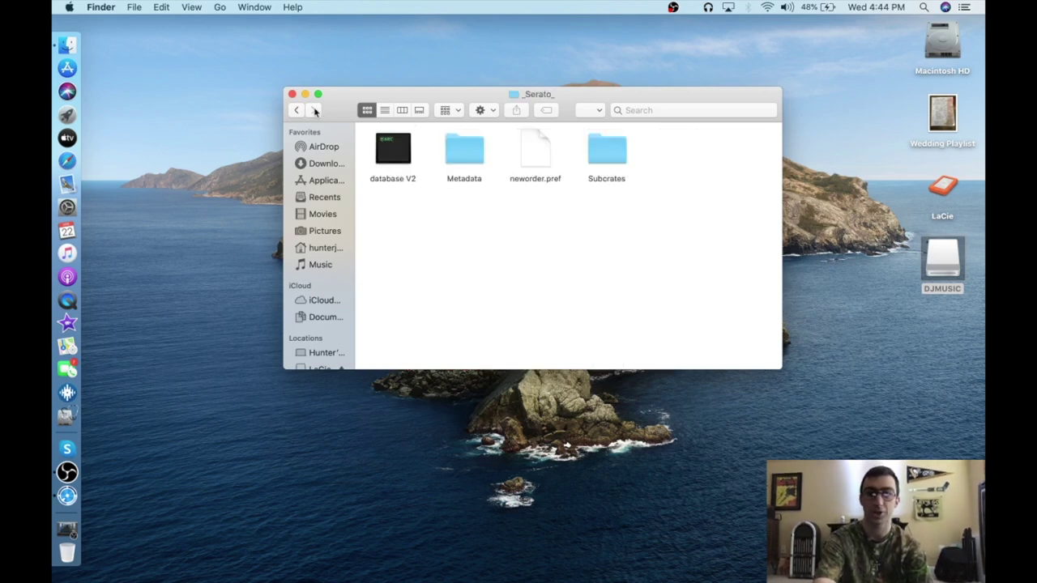
pyautogui.click(296, 110)
pyautogui.scroll(-10, 474, 197)
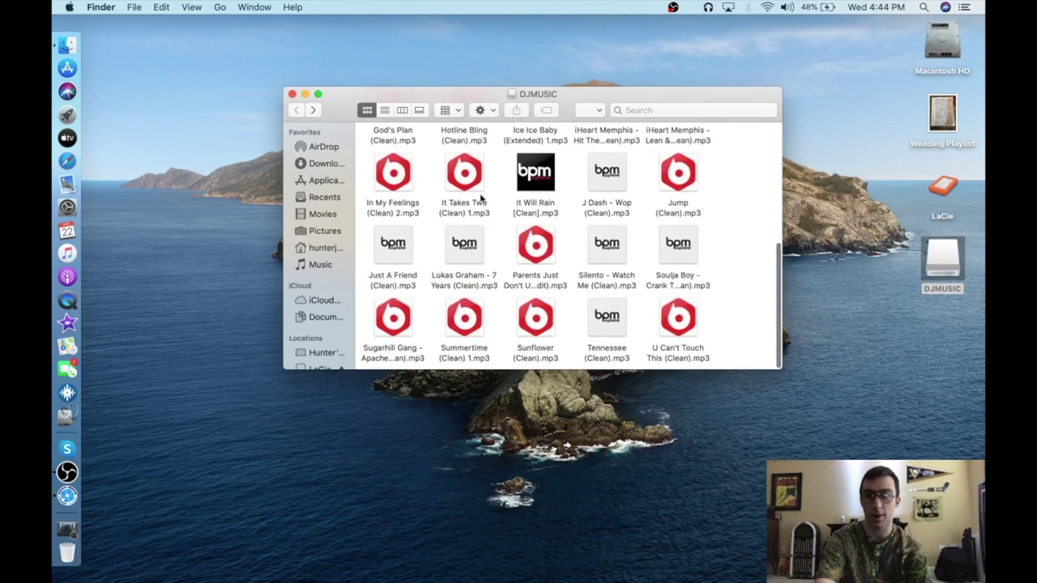
pyautogui.scroll(10, 480, 197)
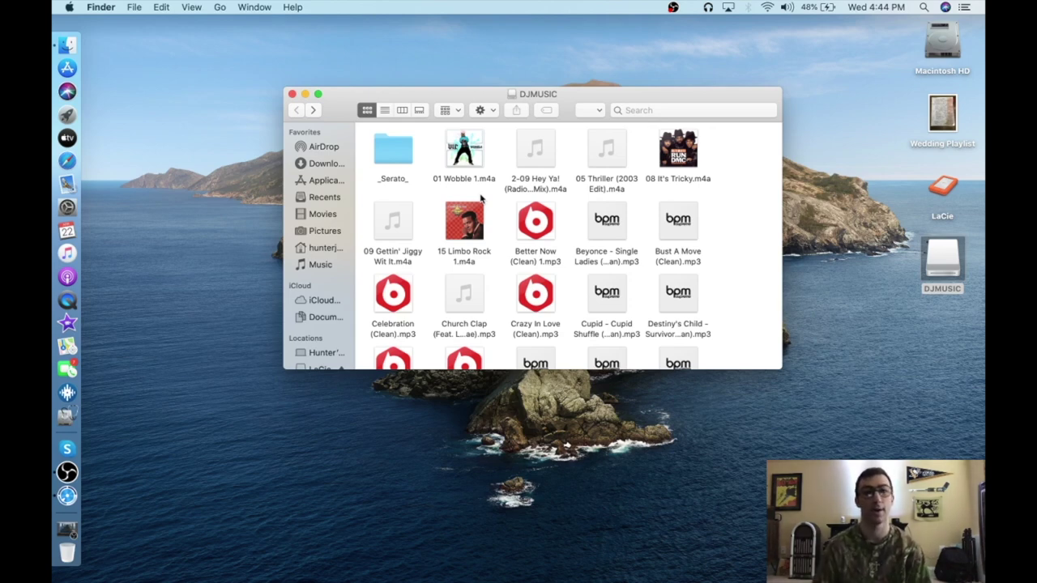
pyautogui.scroll(-10, 481, 197)
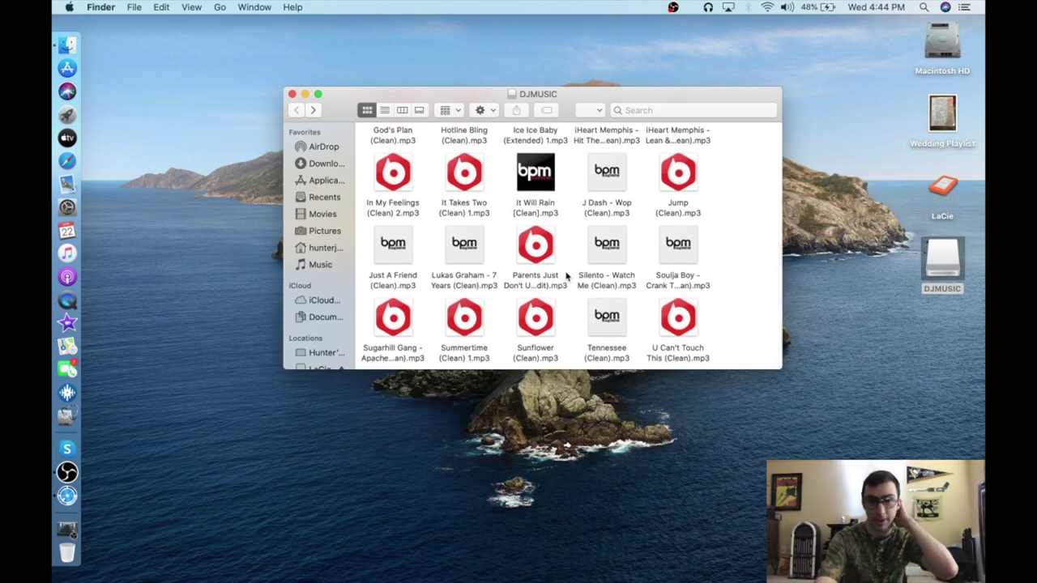
pyautogui.scroll(10, 567, 276)
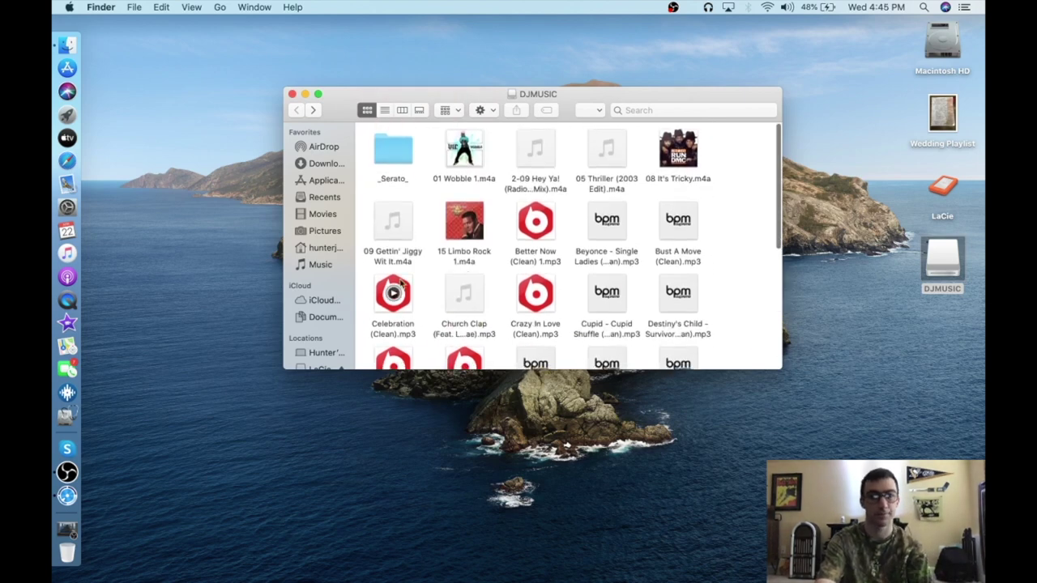
pyautogui.scroll(-1, 322, 333)
pyautogui.scroll(-3, 322, 333)
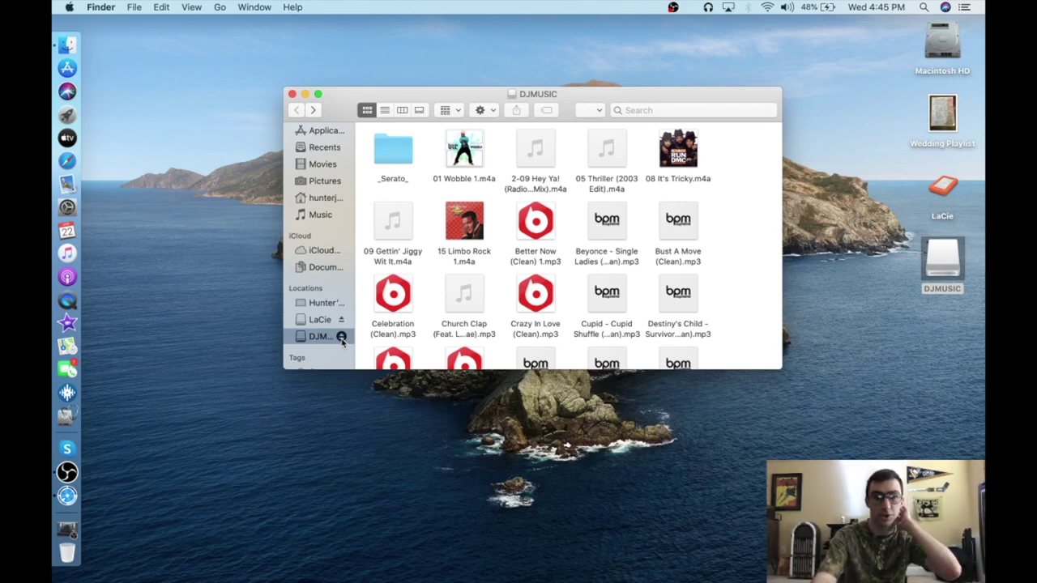
# - Eject the DJMUSIC drive from the Finder sidebar's Locations list
pyautogui.click(342, 337)
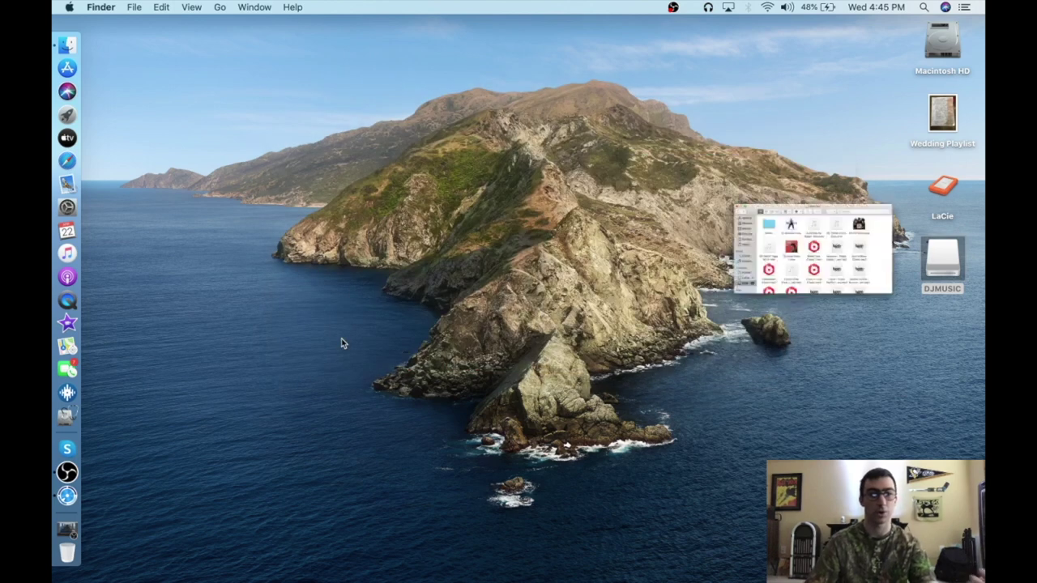